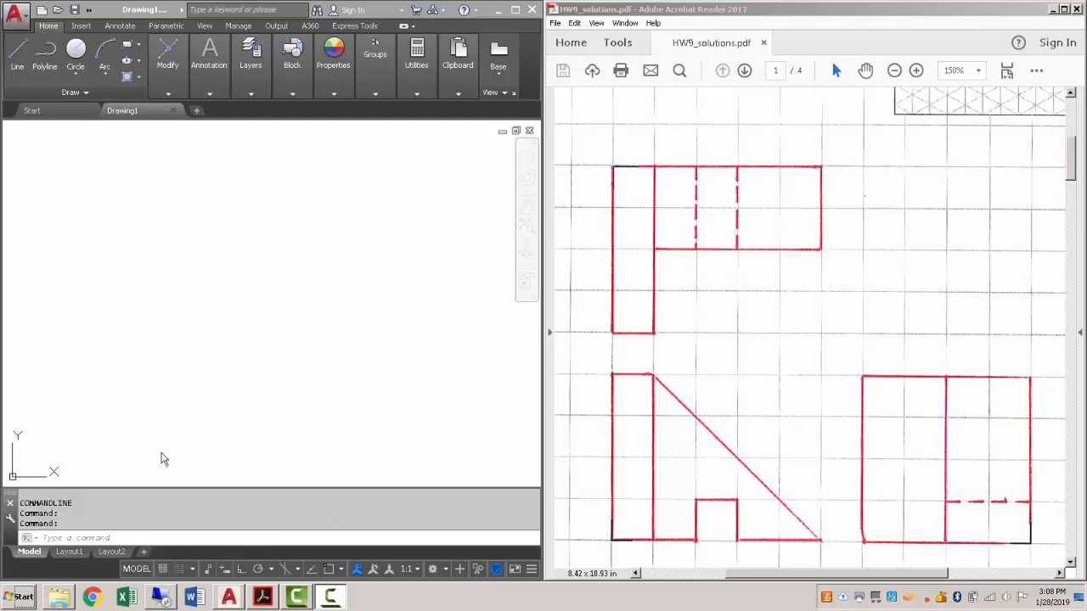
# Draw two connected line segments from a free start point with relative offsets @2,0 and @2,1
pyautogui.click(15, 56)
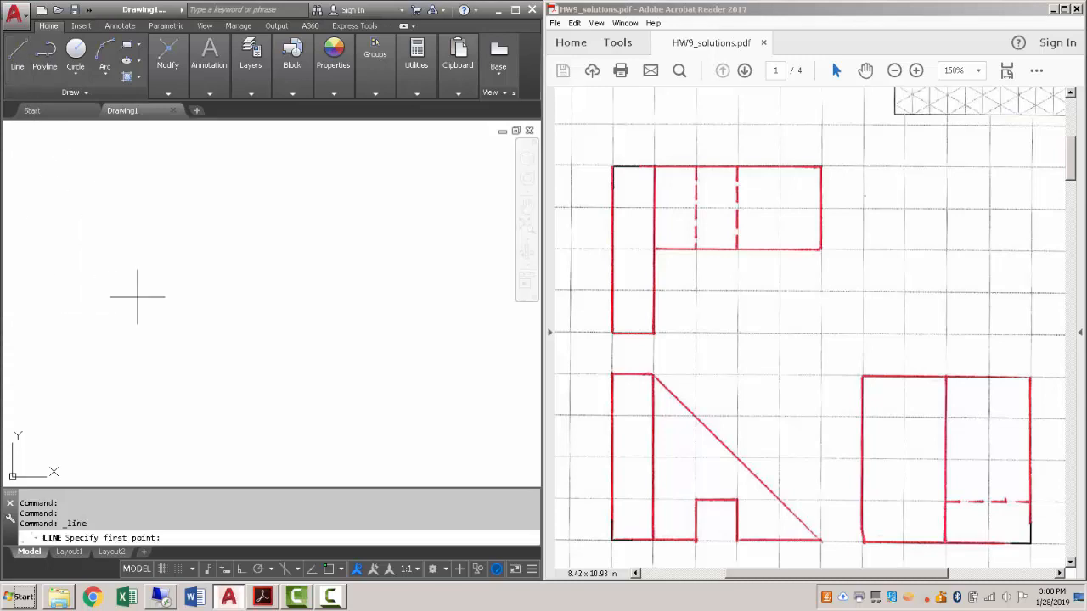
pyautogui.click(110, 338)
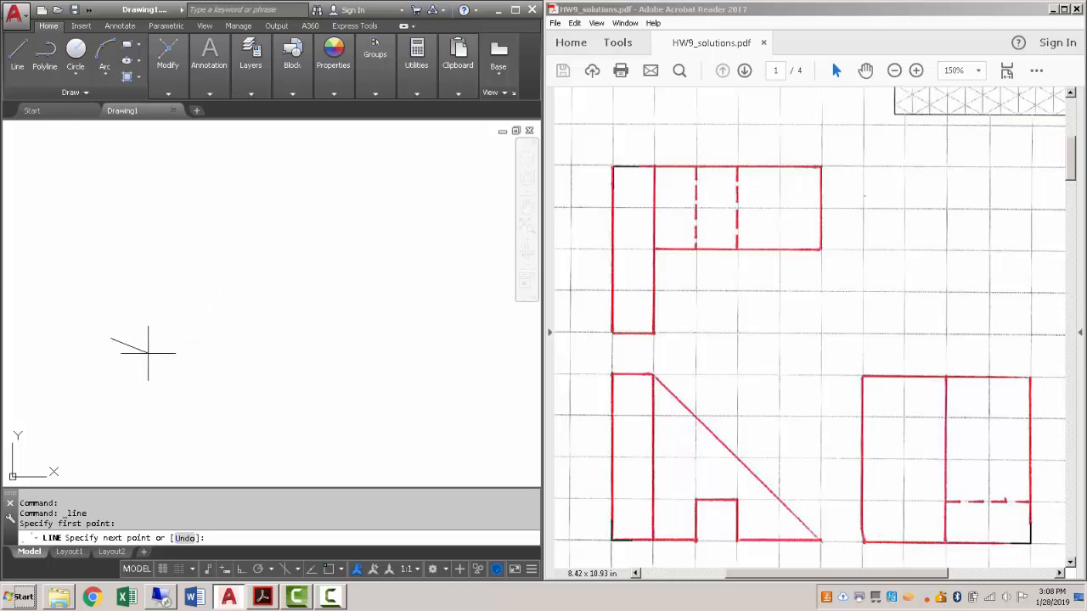
pyautogui.write('@2,0')
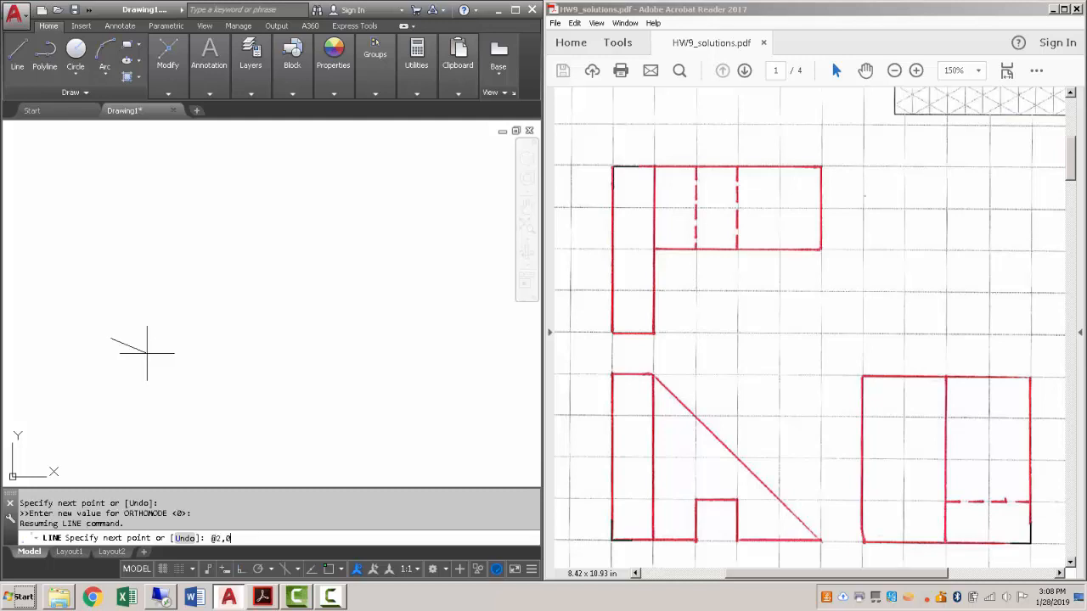
pyautogui.press('Return')
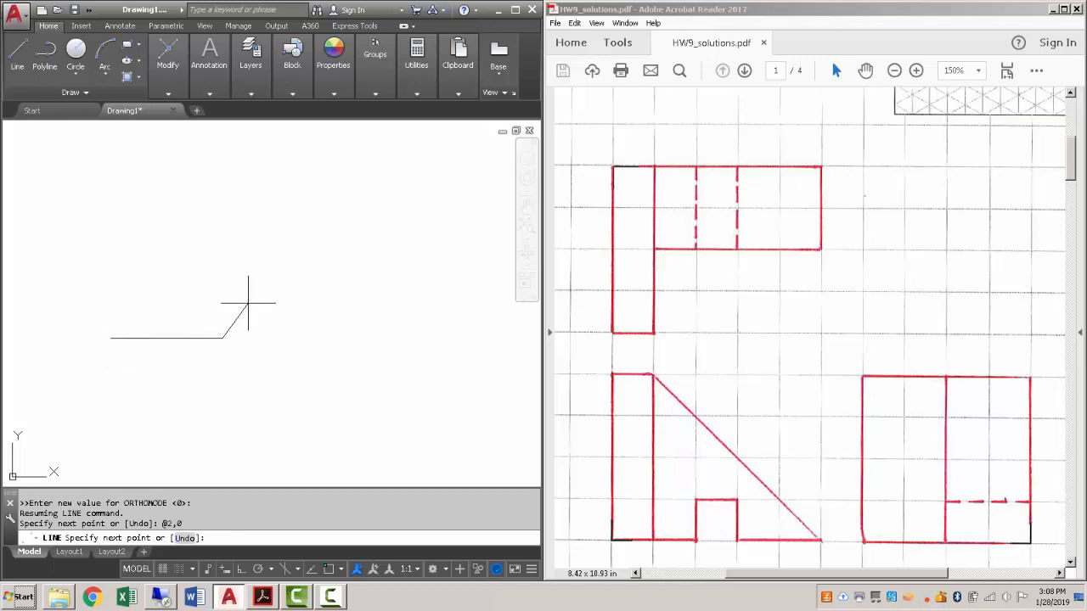
pyautogui.write('@2,1')
pyautogui.press('Return')
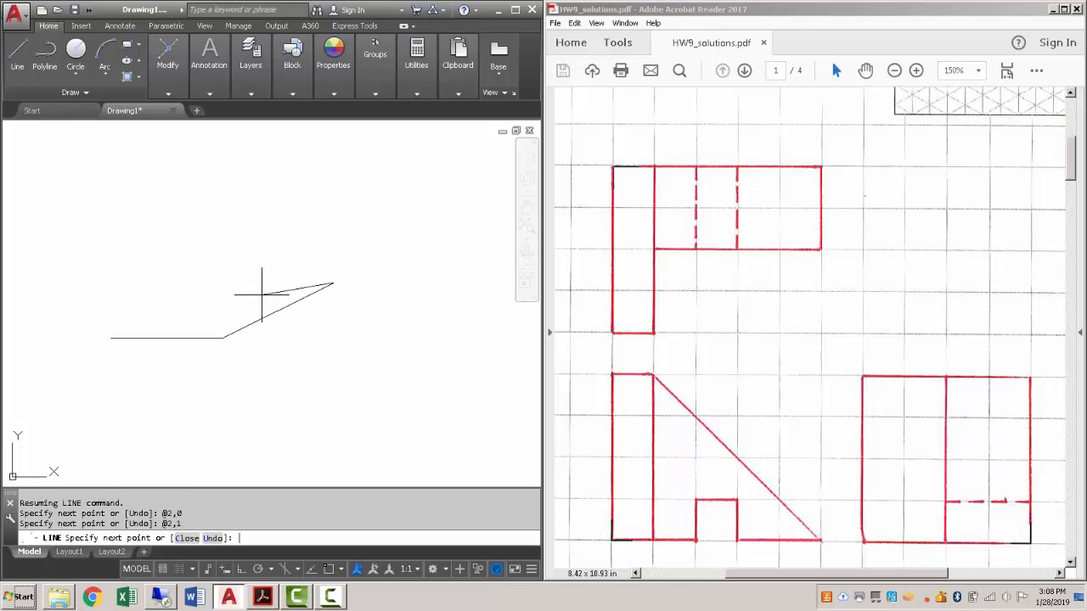
pyautogui.press('Escape')
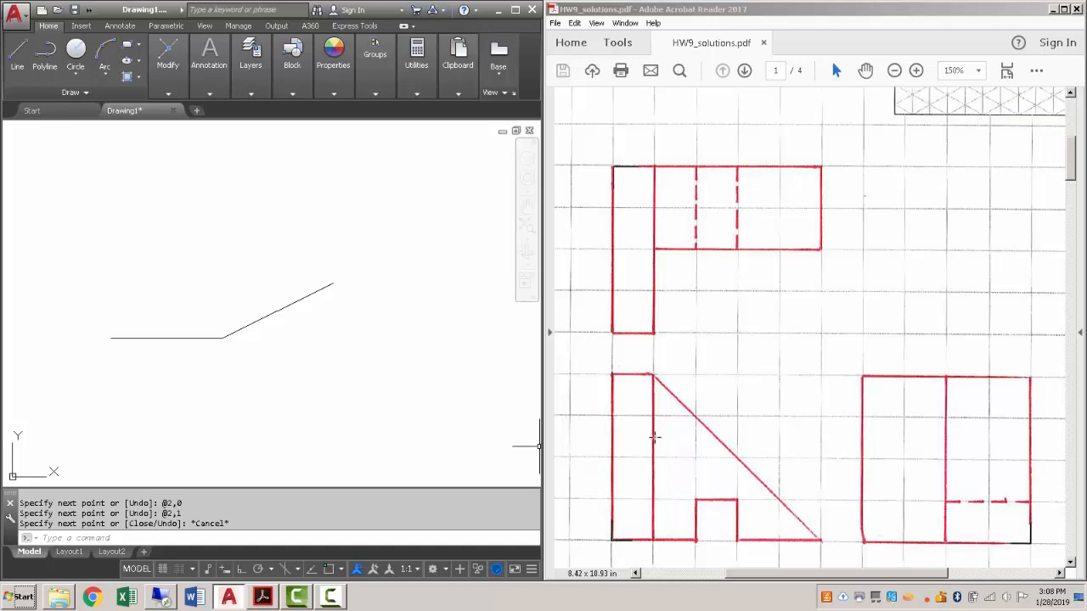
# Draw a closed rectangle 1 unit wide and 4 units high beside the practice lines, using @1,0, @0,4 and @-1,0
pyautogui.moveTo(387, 335); pyautogui.dragTo(183, 334, button='middle')
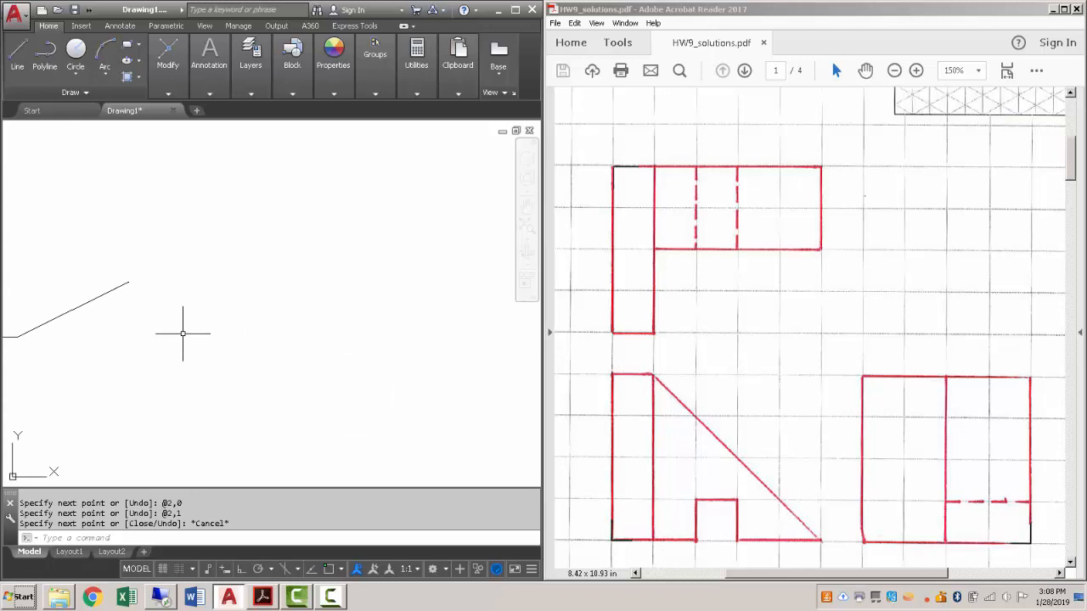
pyautogui.write('l')
pyautogui.press('Return')
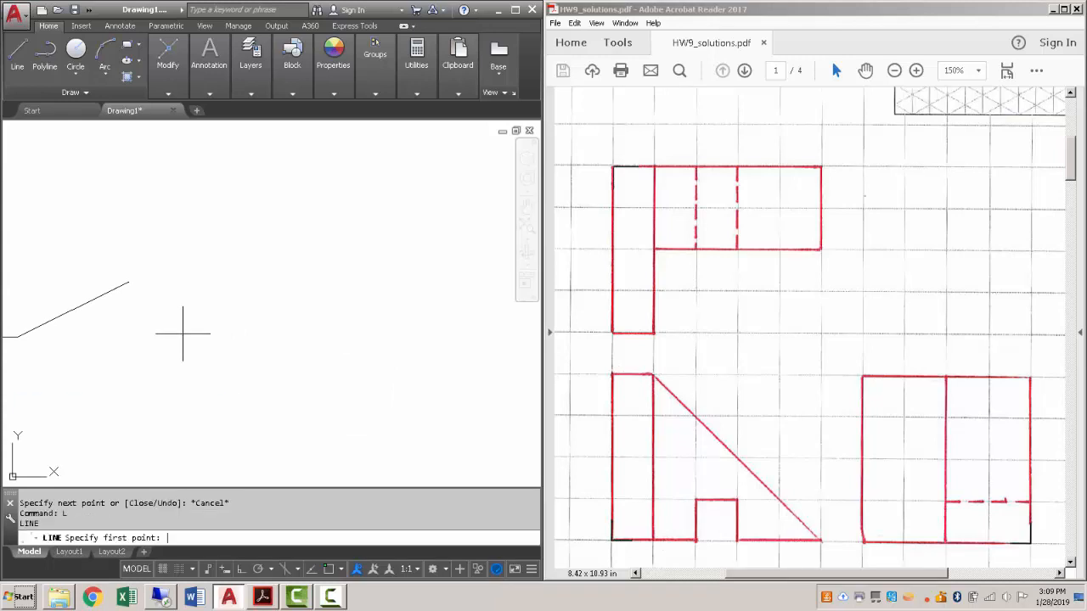
pyautogui.click(196, 371)
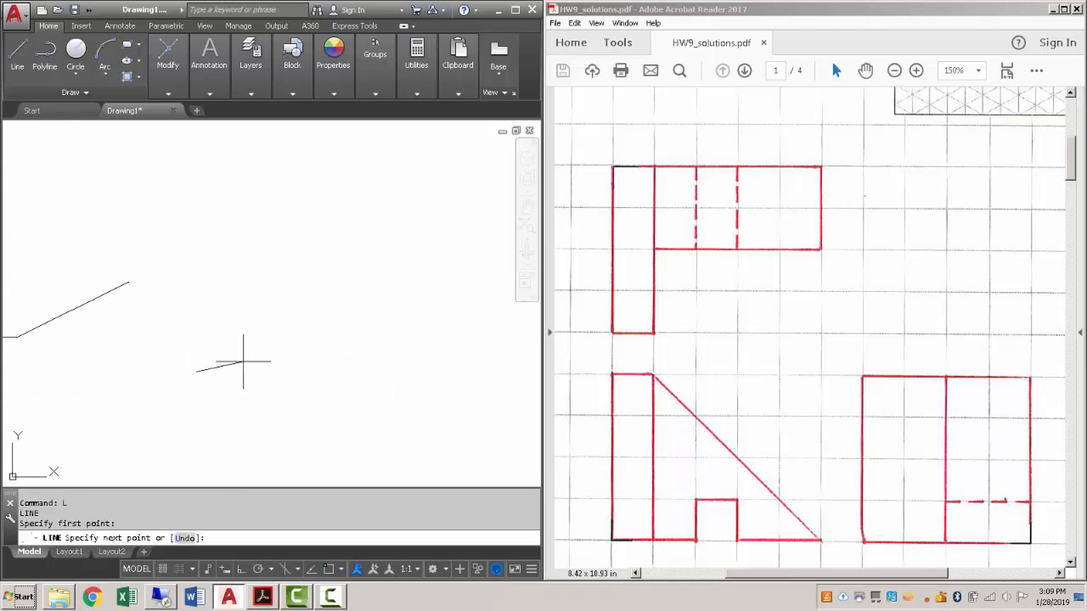
pyautogui.write('@1,0')
pyautogui.press('Return')
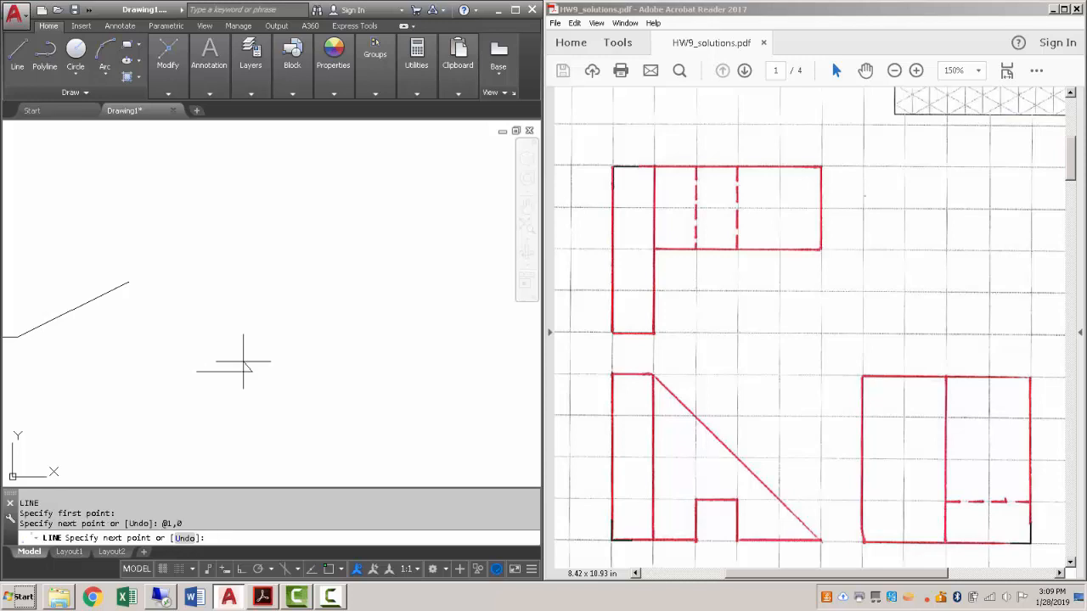
pyautogui.write('@0,4')
pyautogui.press('Return')
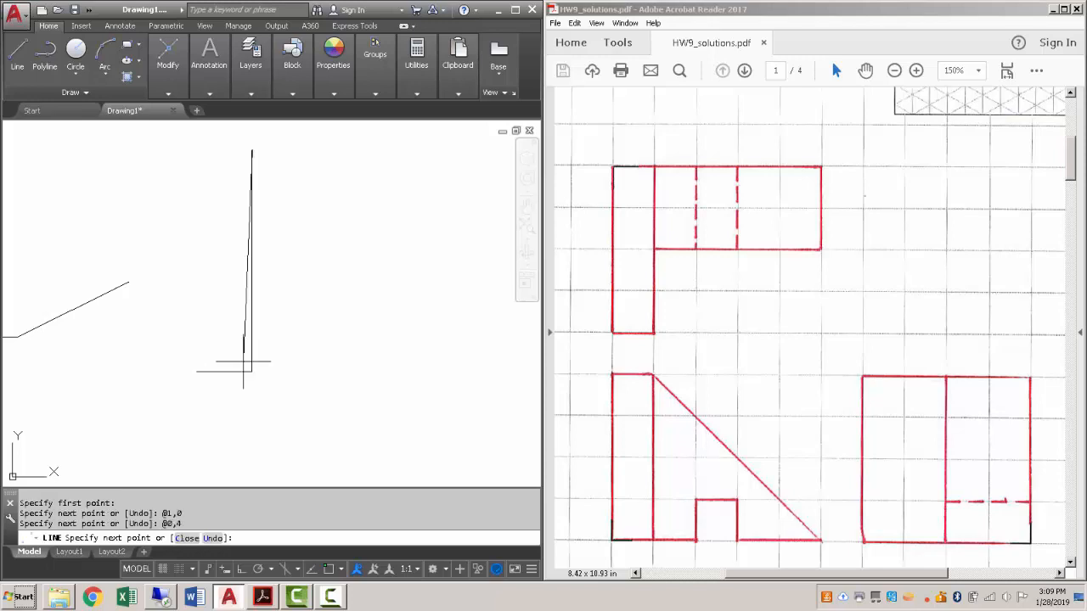
pyautogui.write('@-1,0')
pyautogui.press('Return')
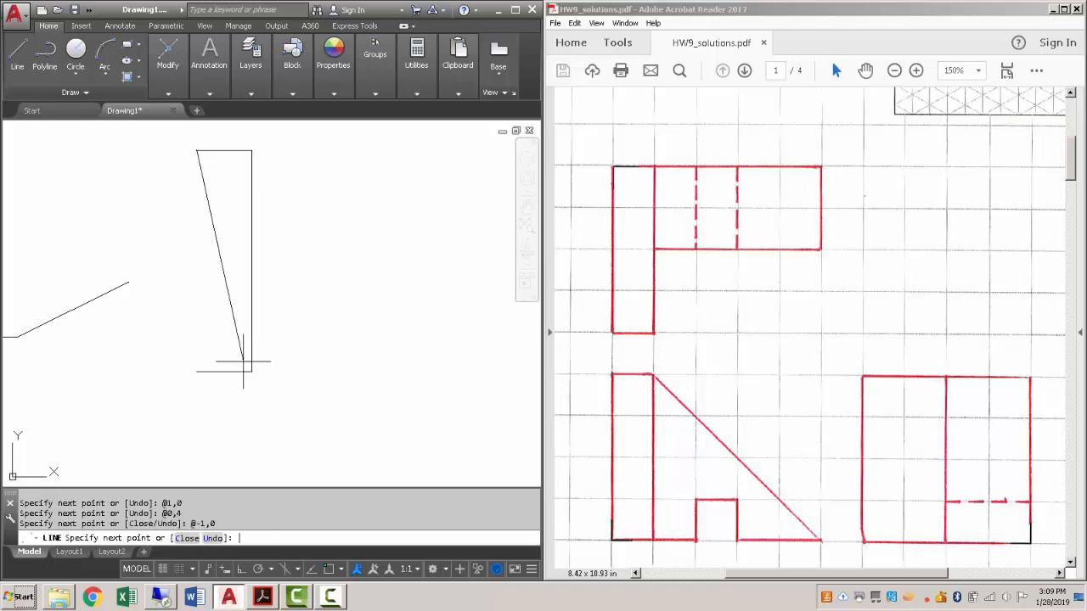
pyautogui.write('c')
pyautogui.press('Return')
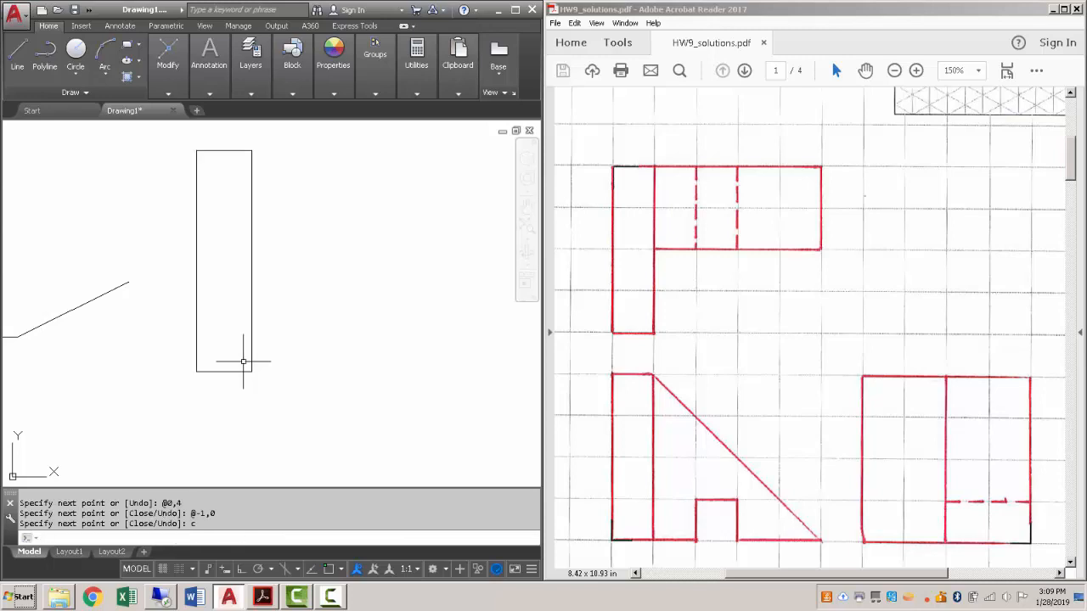
# Measure the rectangle's right edge from its bottom corner to its top corner
pyautogui.moveTo(235, 301); pyautogui.dragTo(257, 334, button='middle')
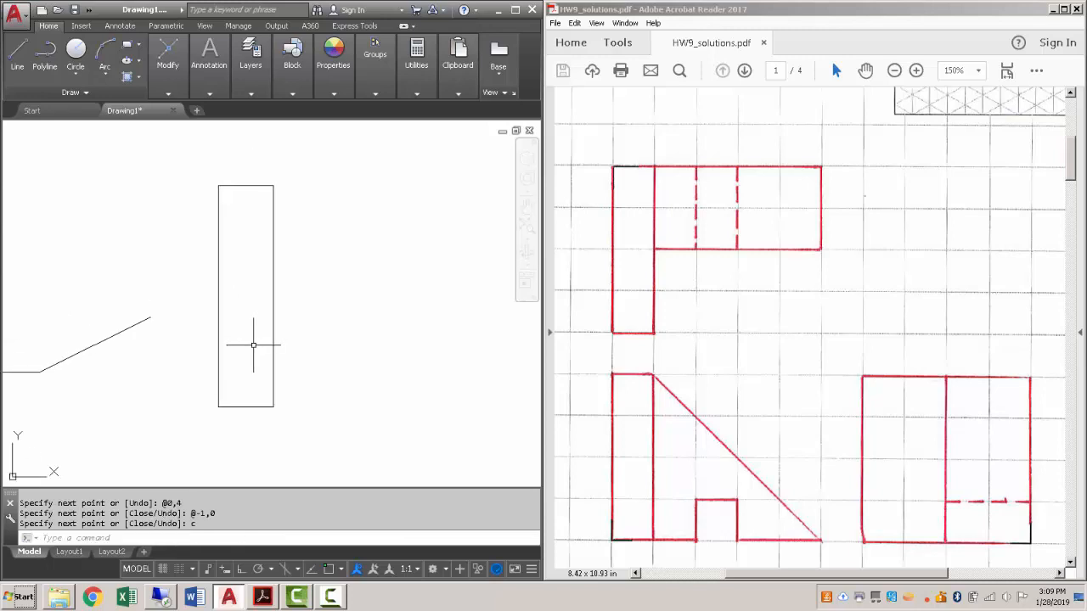
pyautogui.write('dist')
pyautogui.press('Return')
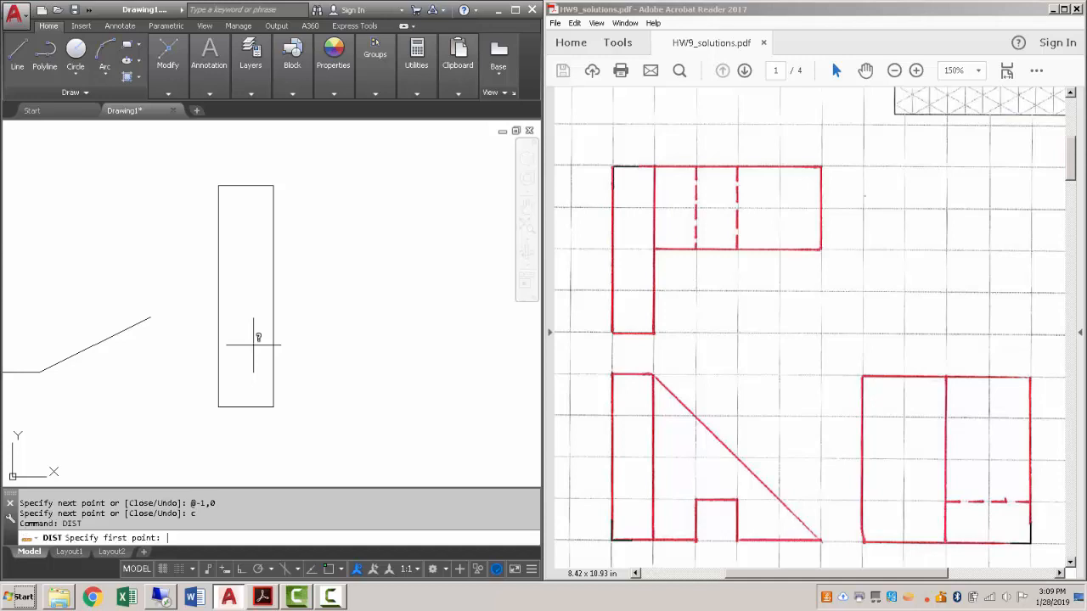
pyautogui.click(272, 407)
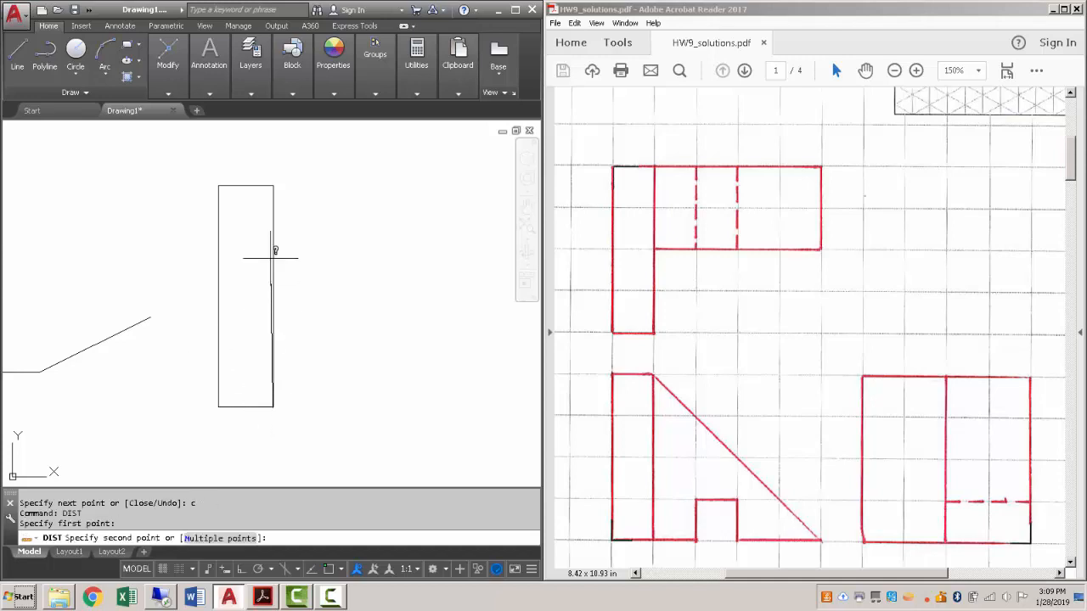
pyautogui.click(273, 185)
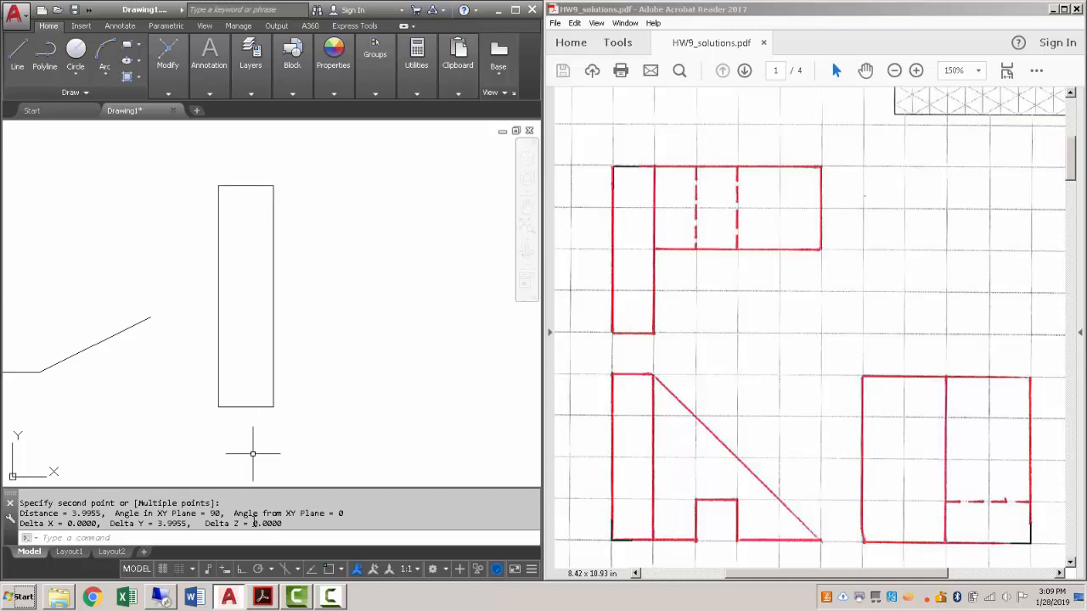
# Turn on Object Snap and Object Snap Tracking in the drafting settings
pyautogui.write('ds')
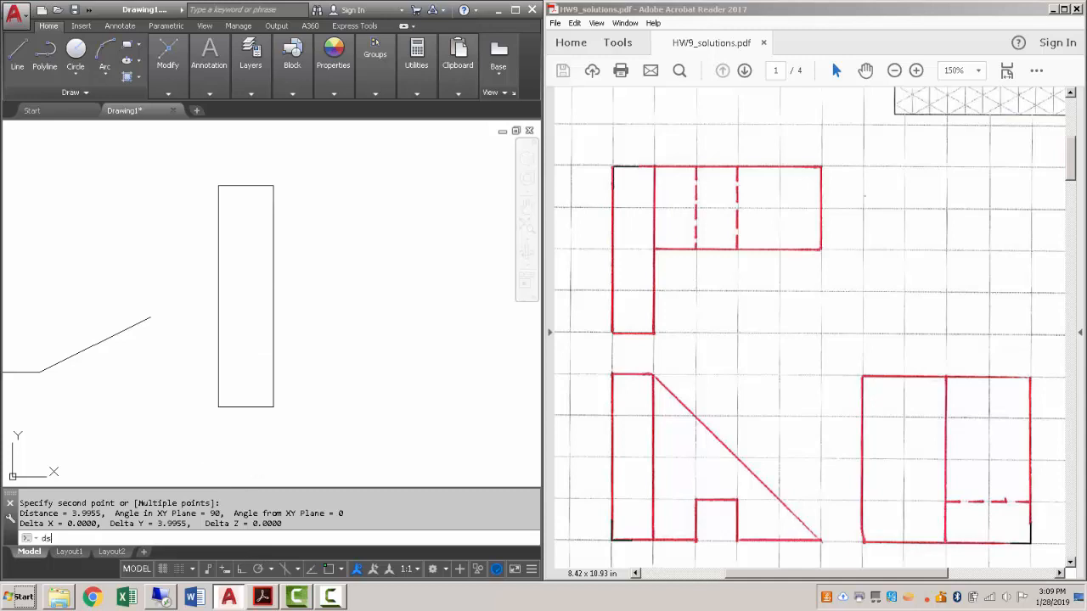
pyautogui.press('Return')
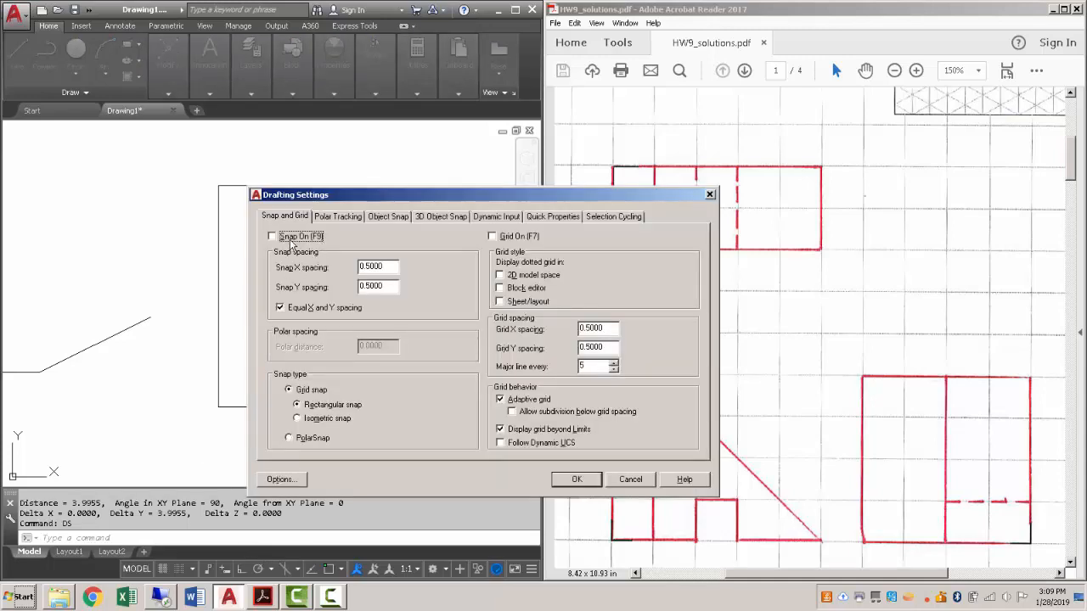
pyautogui.click(385, 216)
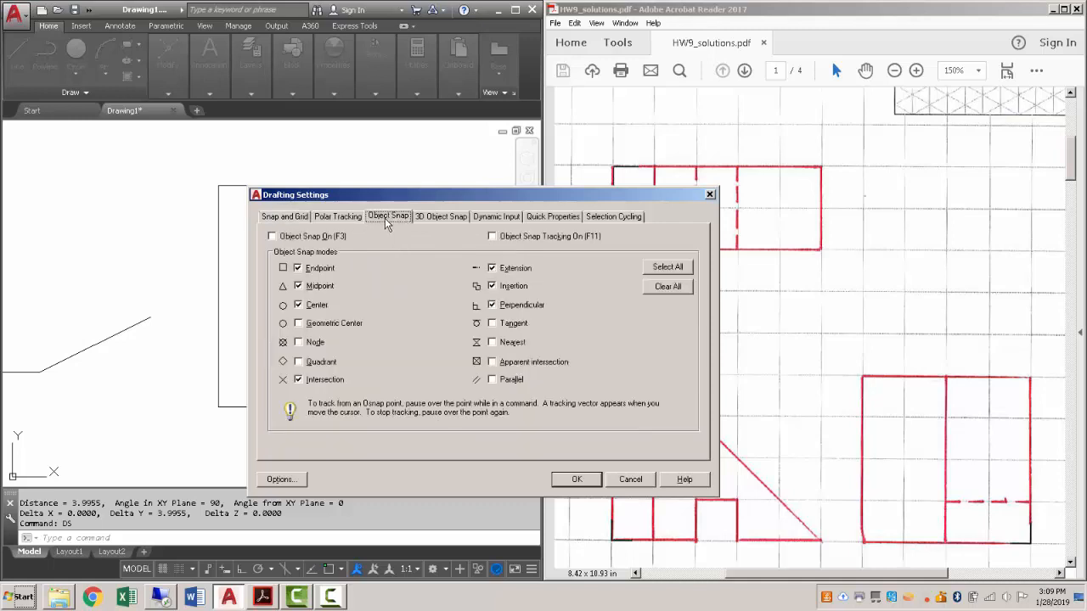
pyautogui.click(299, 236)
pyautogui.click(498, 237)
pyautogui.click(571, 479)
pyautogui.write('l')
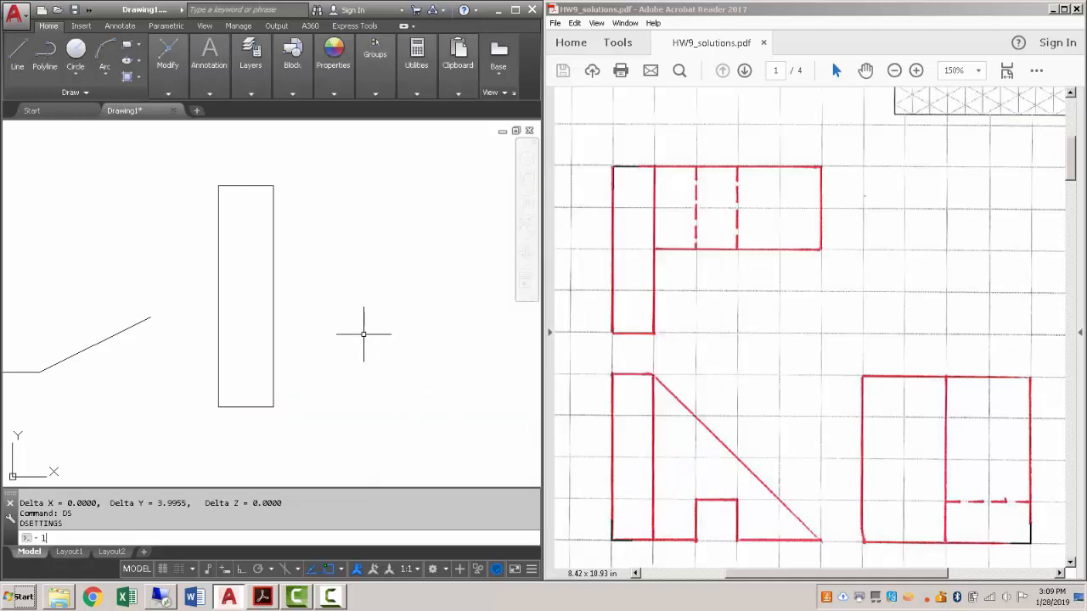
pyautogui.press('Return')
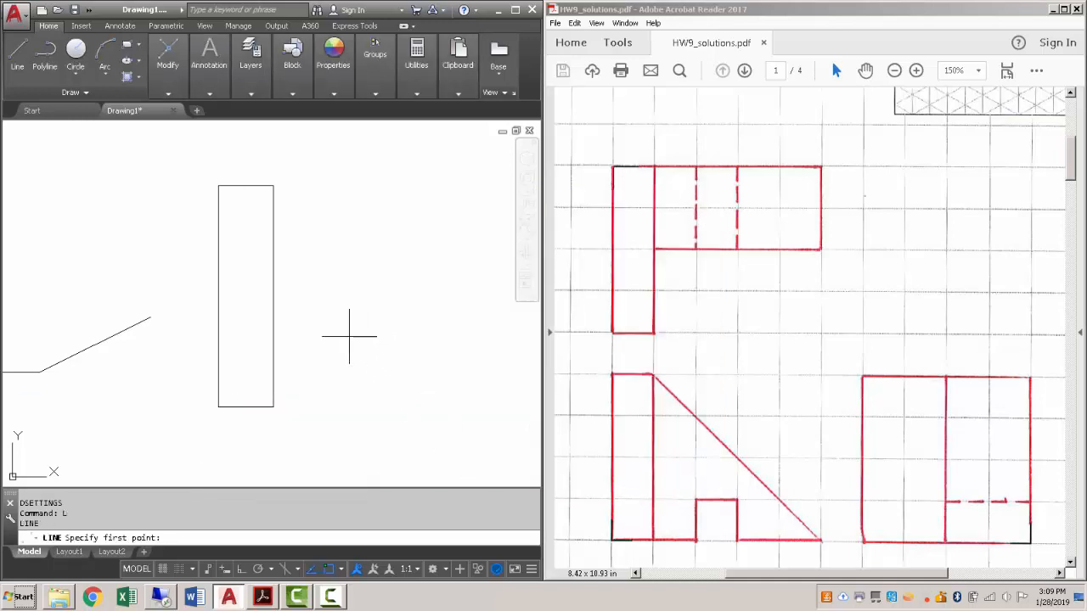
pyautogui.press('Escape')
# Measure the rectangle's right edge again with object snap enabled
pyautogui.write('dist')
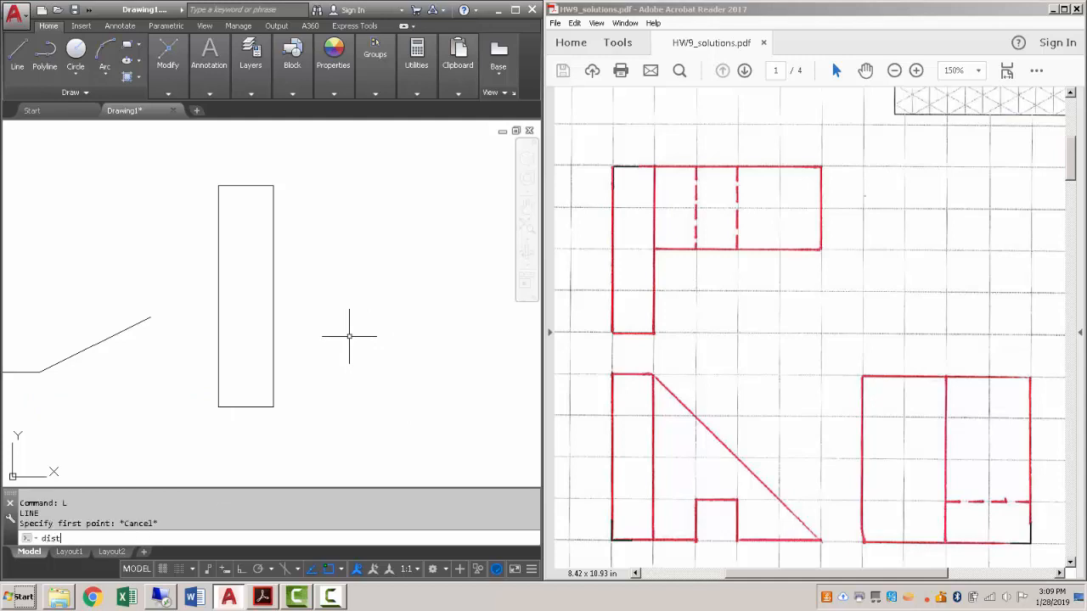
pyautogui.press('Return')
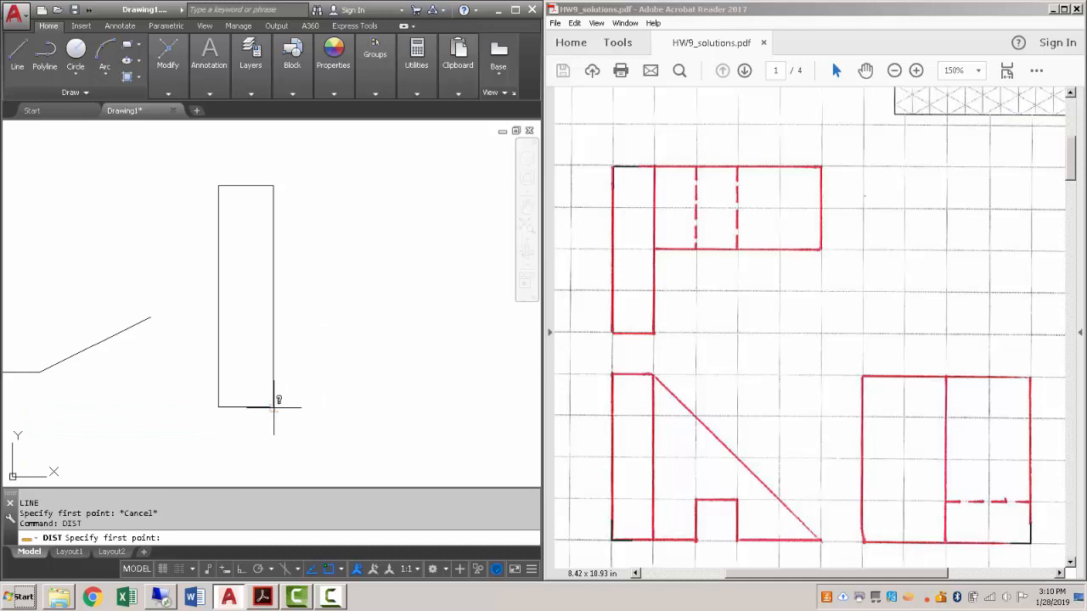
pyautogui.click(274, 407)
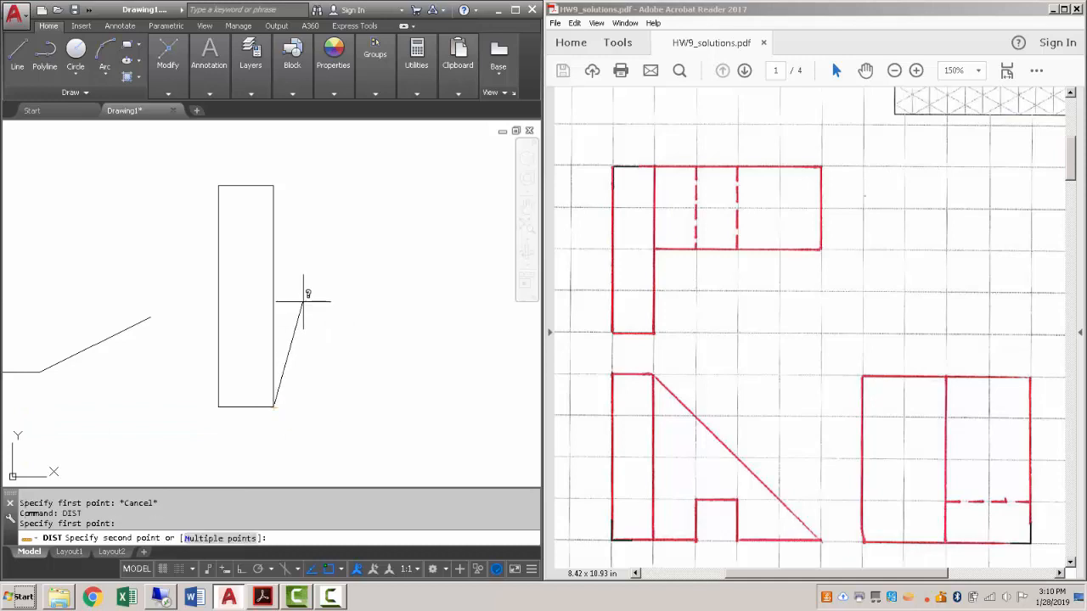
pyautogui.click(274, 185)
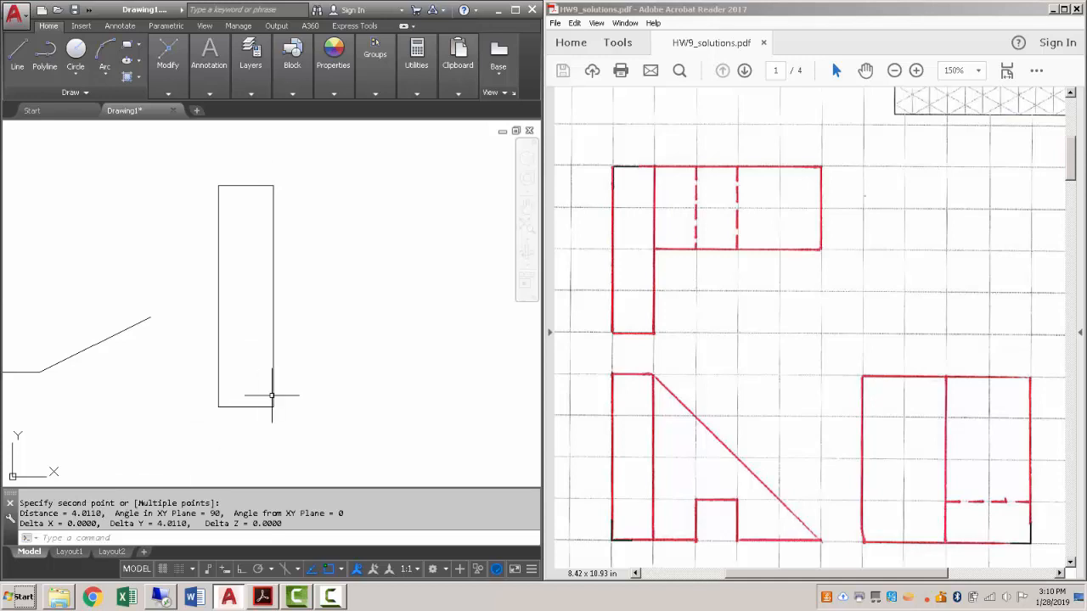
# Repeat the right edge measurement, snapping exactly to its lower and upper endpoints at close range
pyautogui.write('dist')
pyautogui.press('Return')
pyautogui.scroll(4, 255, 411)
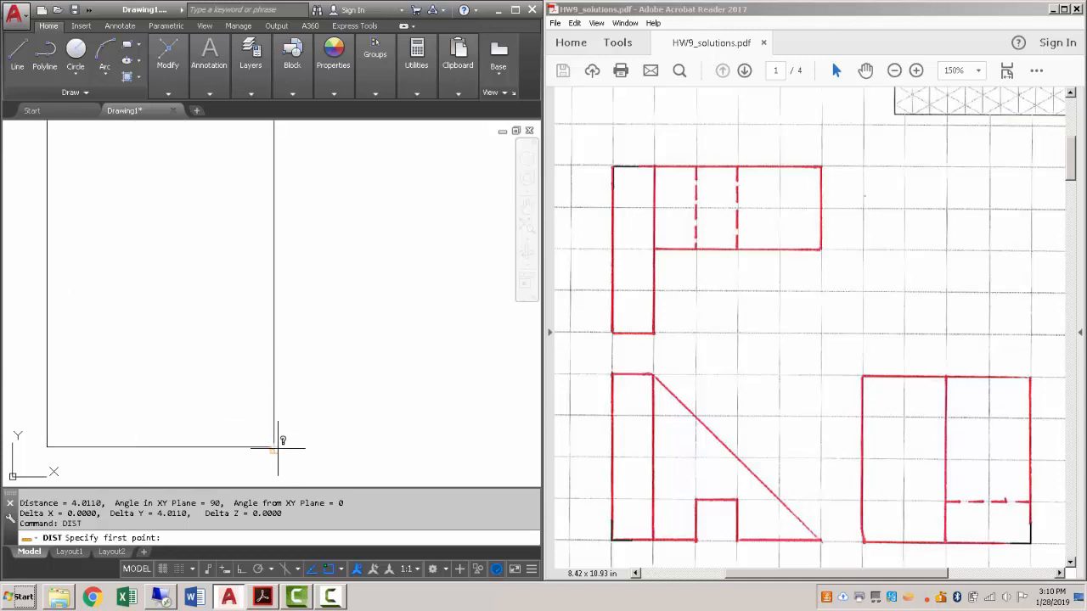
pyautogui.click(275, 445)
pyautogui.scroll(-5, 277, 440)
pyautogui.scroll(3, 284, 347)
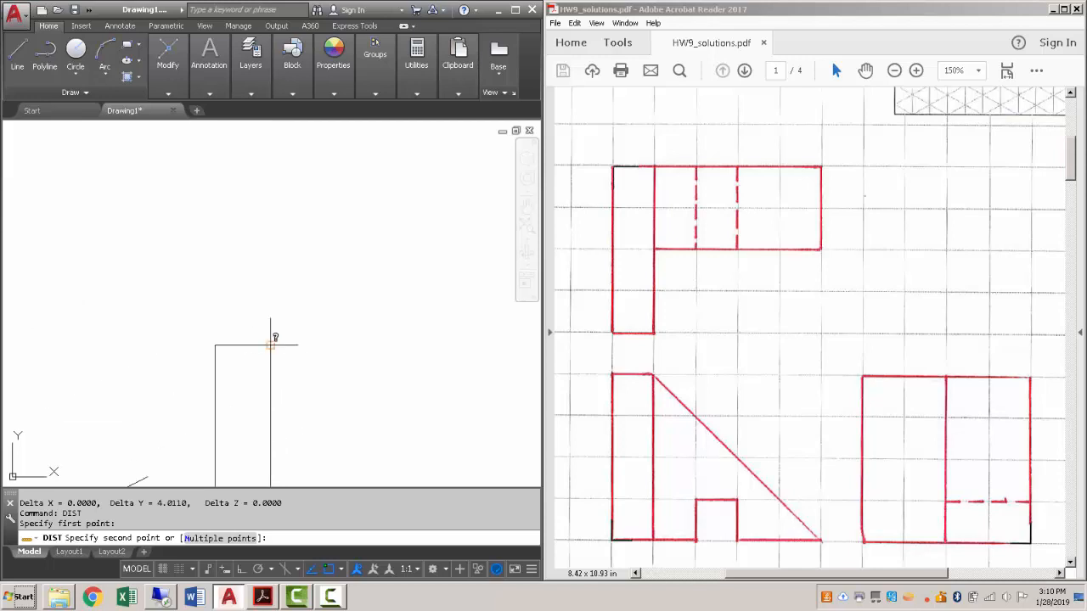
pyautogui.click(286, 347)
# Draw the notched base from the rectangle's bottom right corner with offsets @1,0, @0,1, @1,0, @0,-1 and @2,0
pyautogui.moveTo(311, 408); pyautogui.dragTo(273, 271, button='middle')
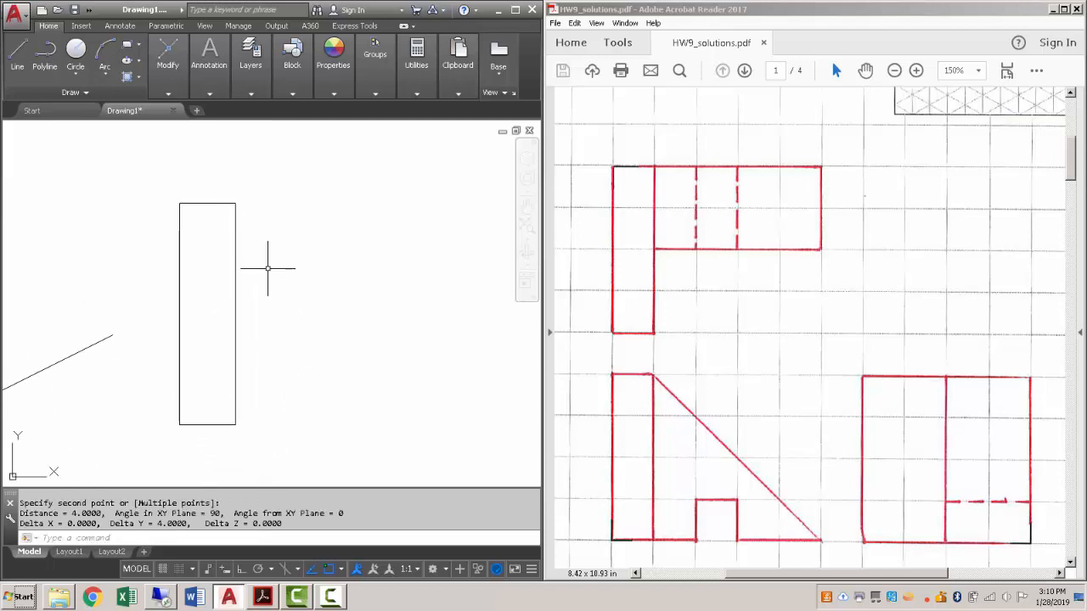
pyautogui.write('l')
pyautogui.press('Return')
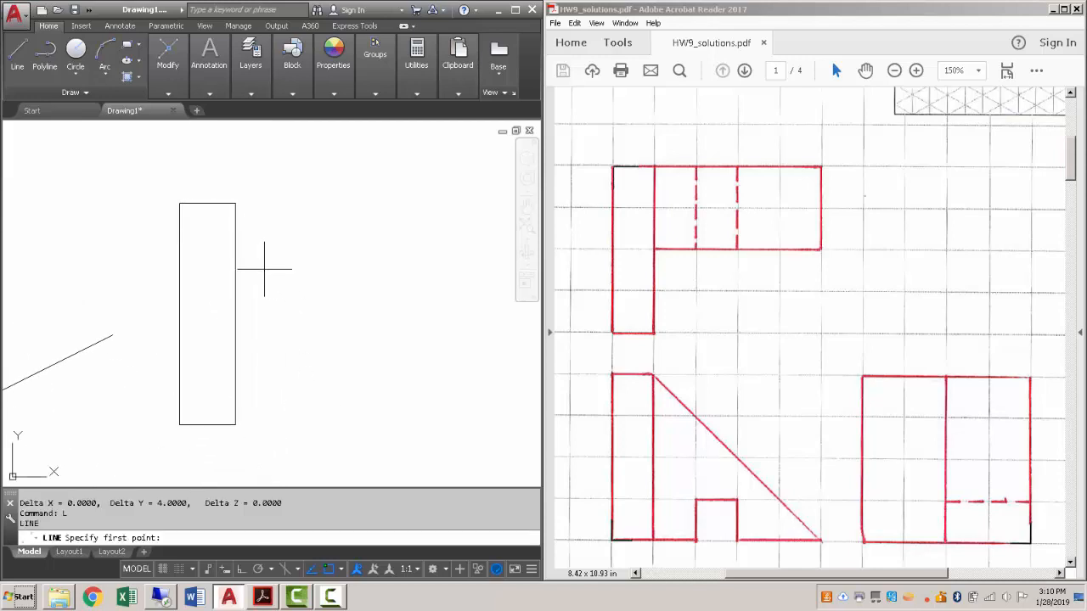
pyautogui.click(235, 425)
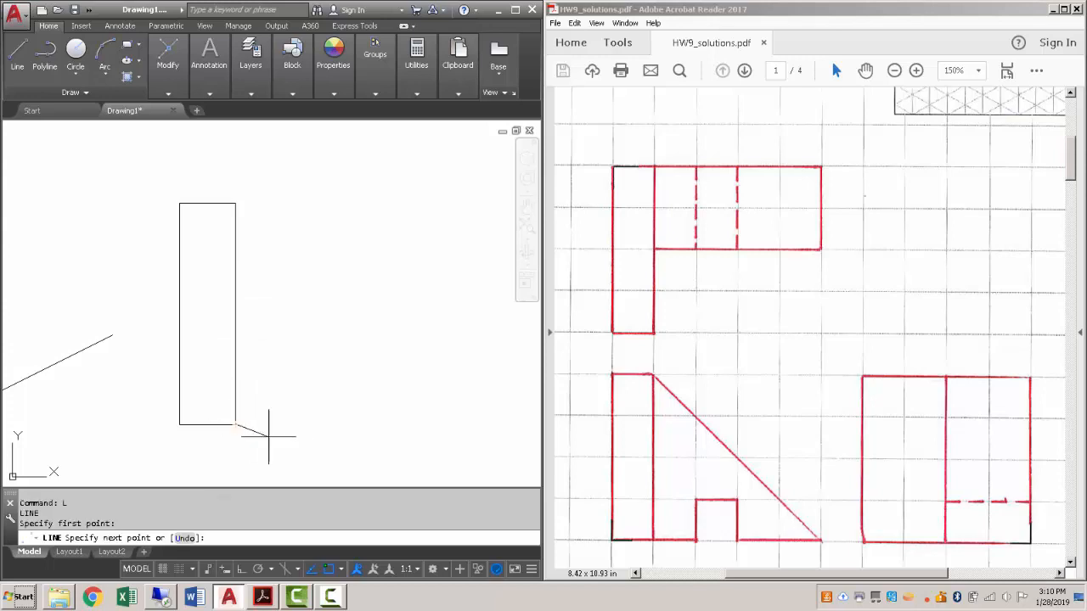
pyautogui.write('@1,0')
pyautogui.press('Return')
pyautogui.write('@0,1')
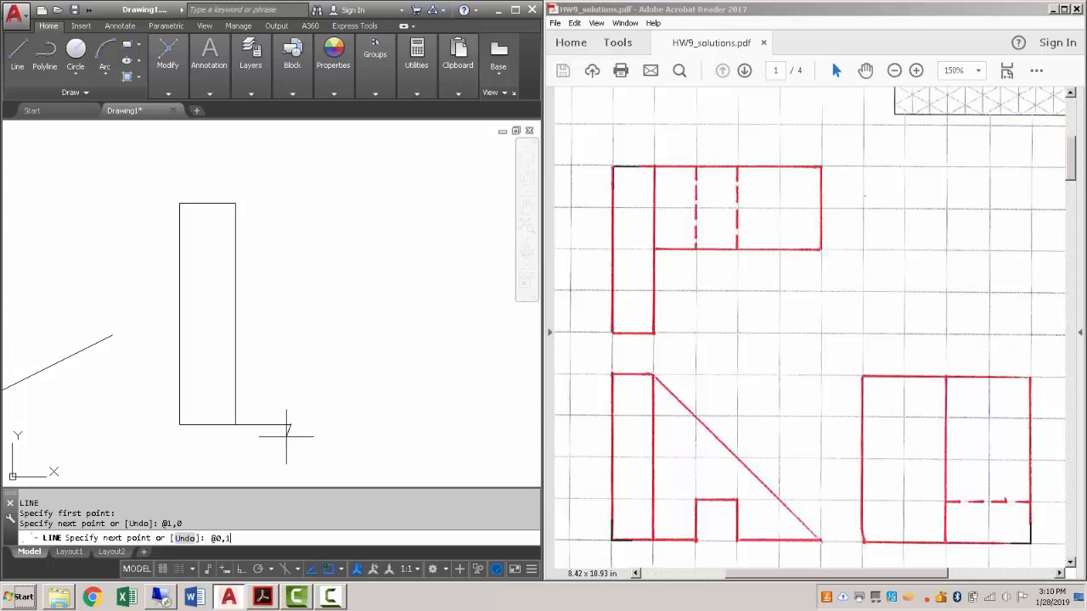
pyautogui.press('Return')
pyautogui.write('@1,0')
pyautogui.press('Return')
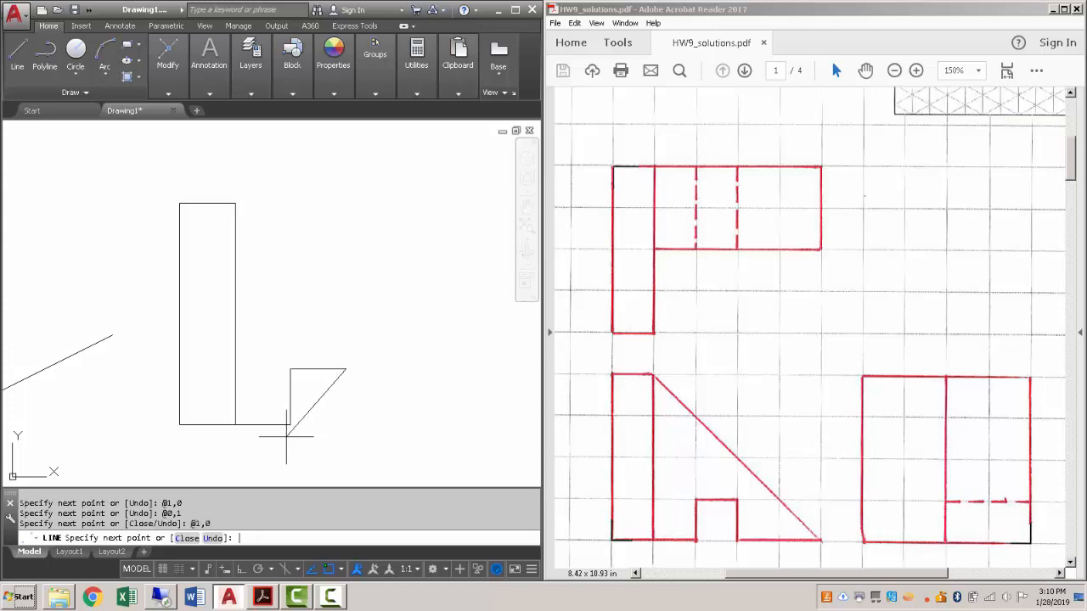
pyautogui.write('@0,-1')
pyautogui.press('Return')
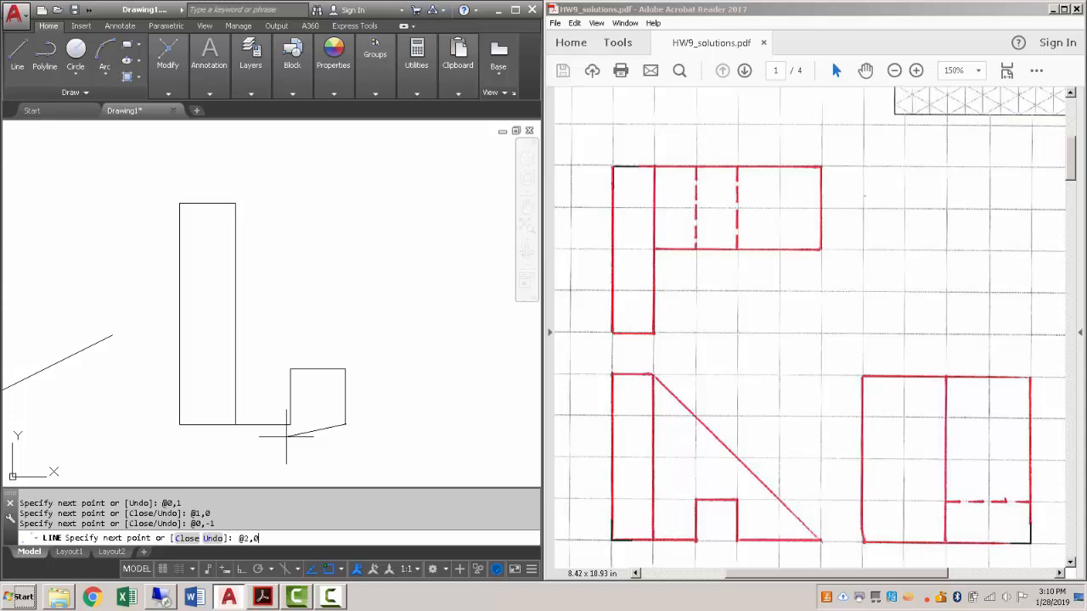
pyautogui.press('Return')
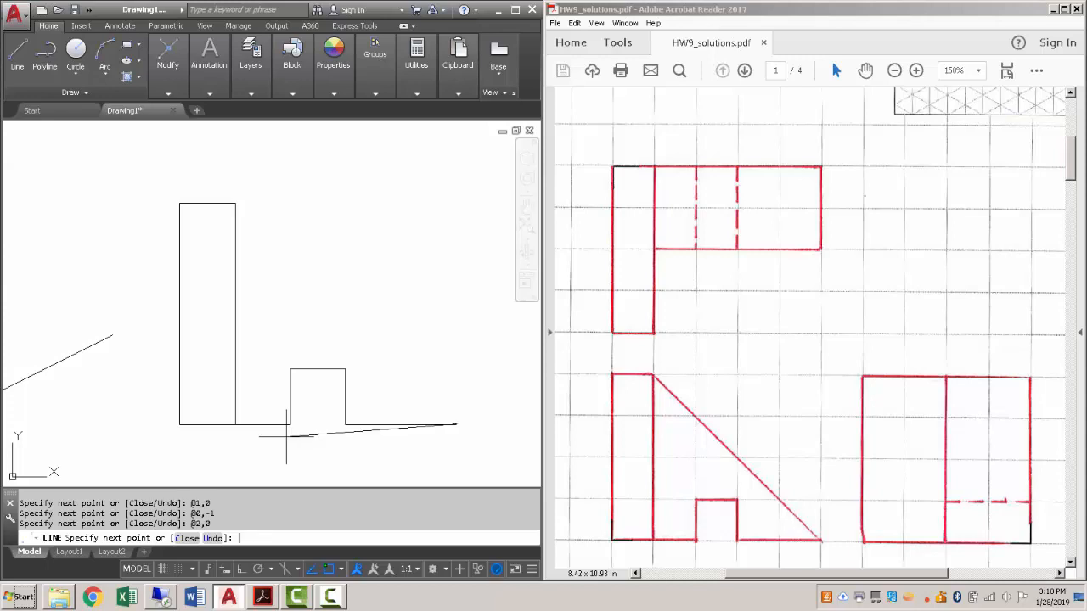
# Close the front view with a sloped line from the base's right end to the rectangle's top right corner
pyautogui.click(236, 204)
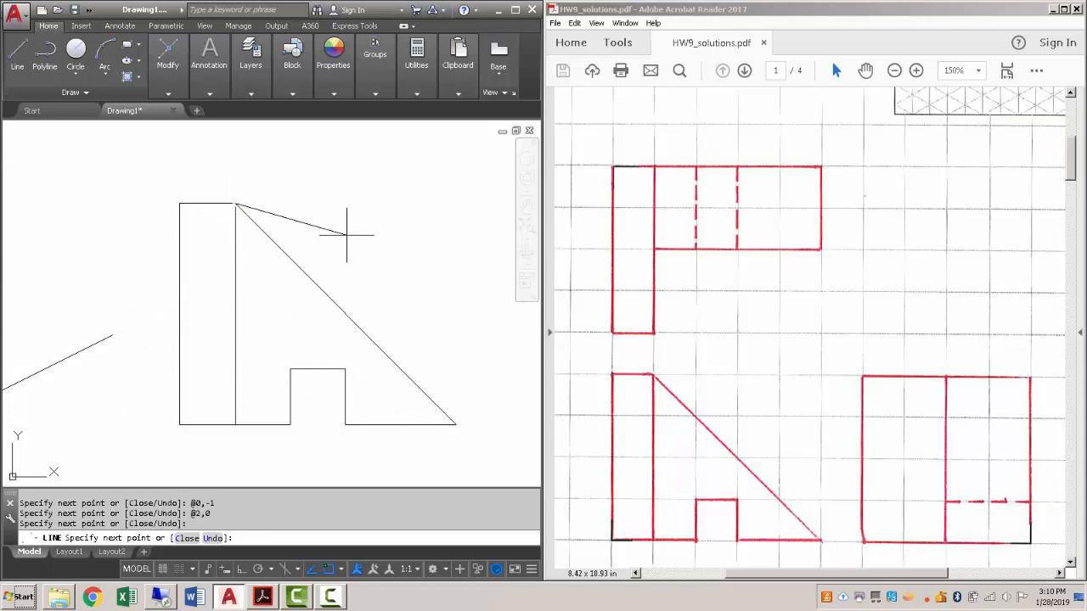
pyautogui.press('Escape')
pyautogui.scroll(-2, 340, 252)
pyautogui.moveTo(382, 282); pyautogui.dragTo(354, 316, button='middle')
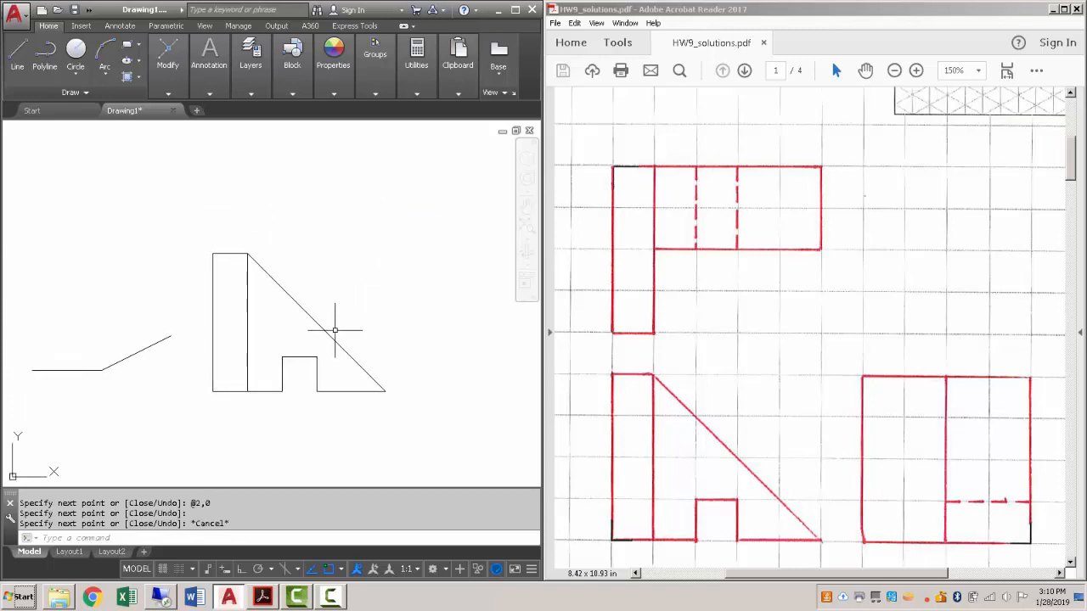